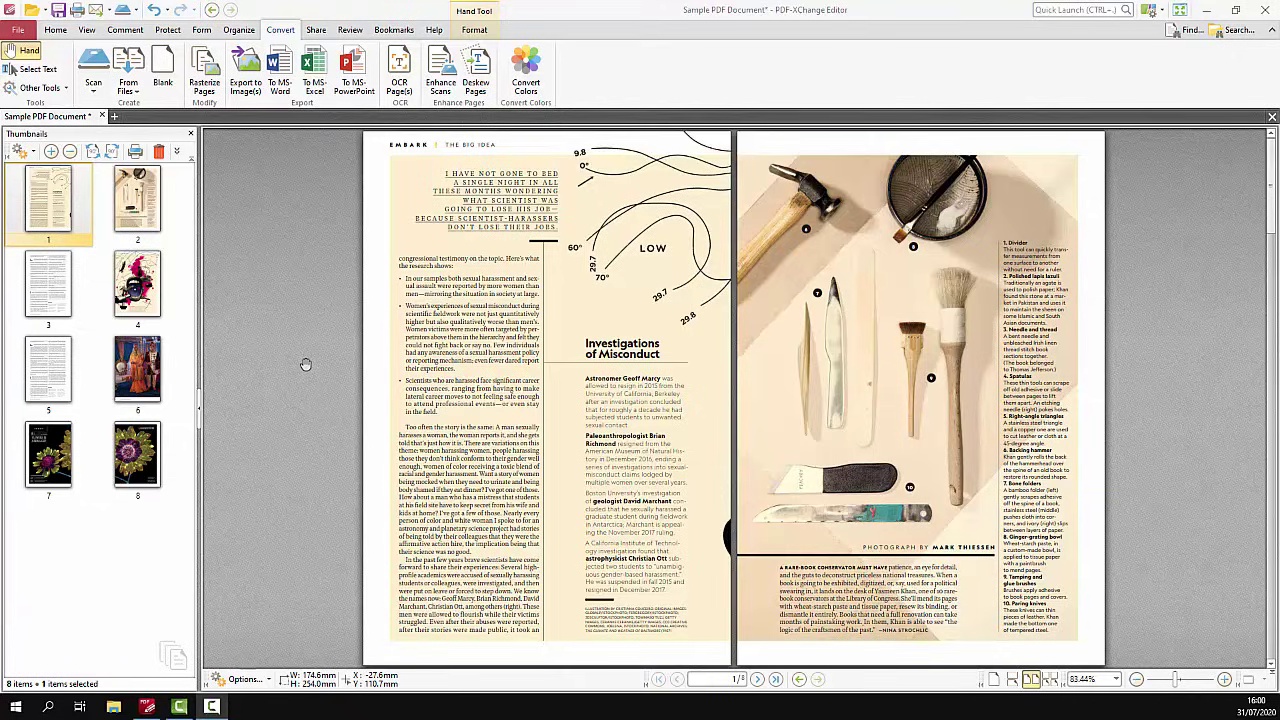
Step: Set the MS Word export converter to embed only the PDF's own fonts, with comments, images and links
left_click(18, 30)
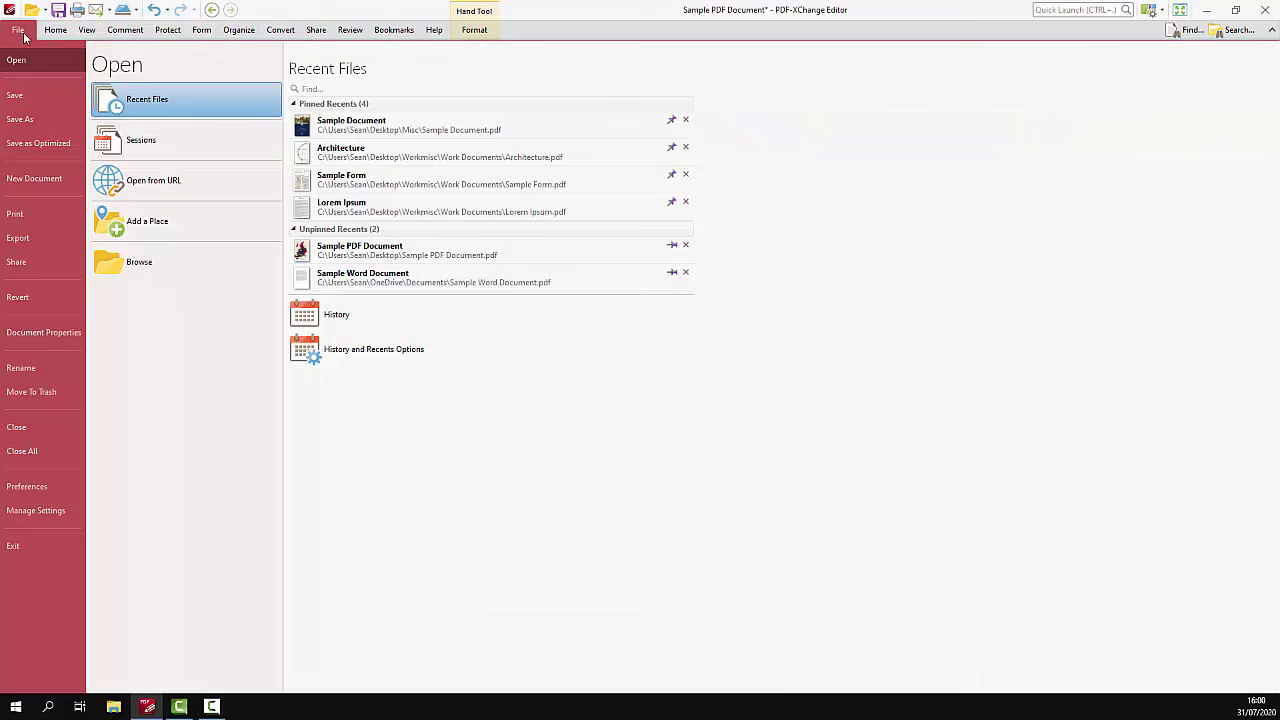
left_click(55, 487)
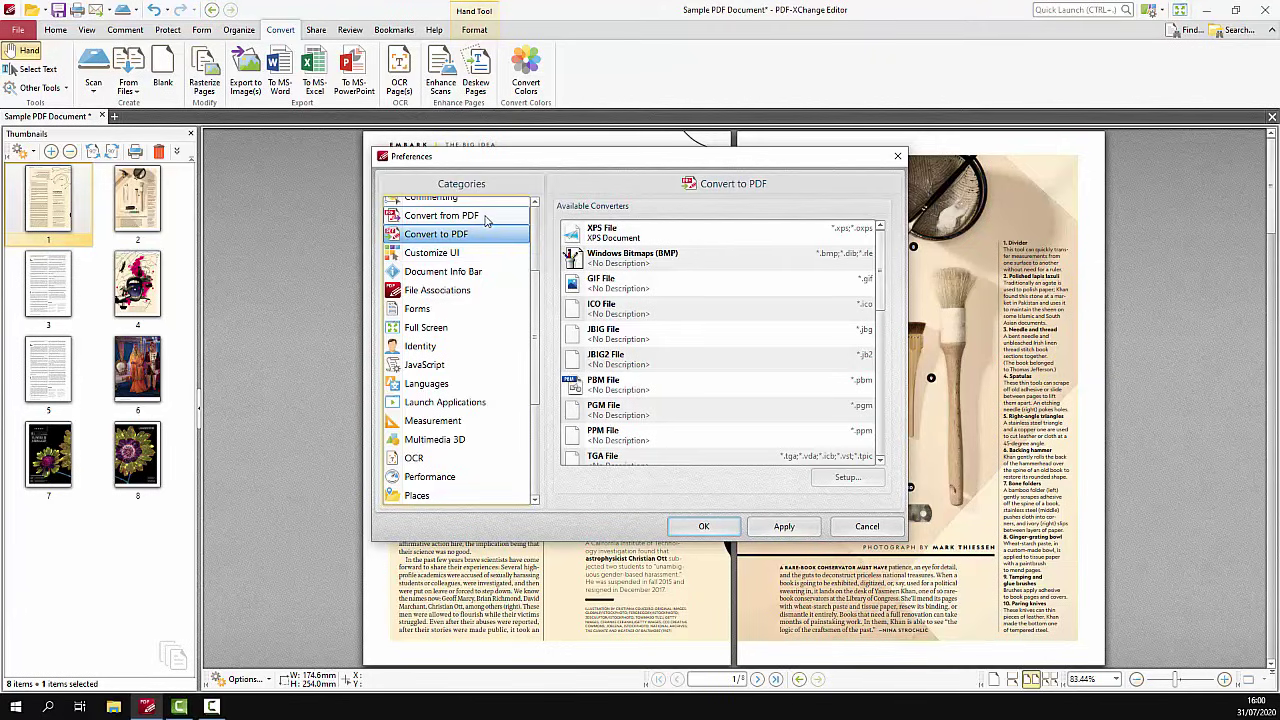
left_click(488, 217)
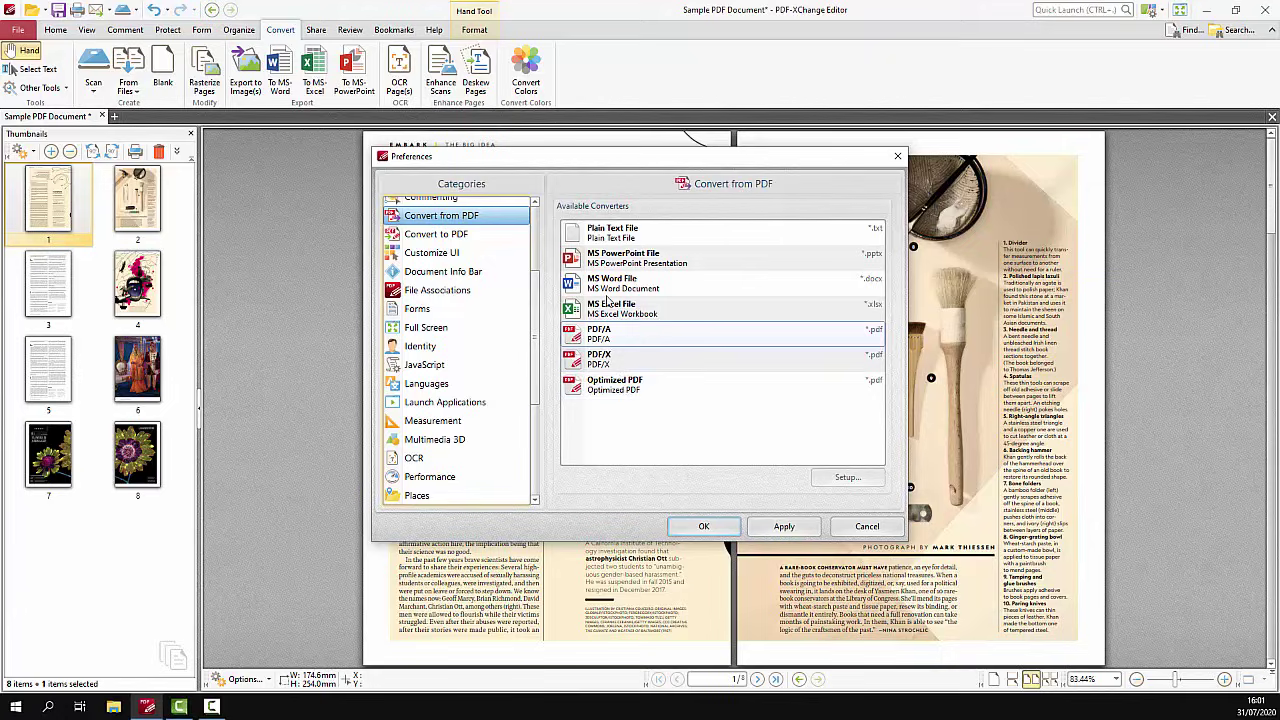
left_click(700, 283)
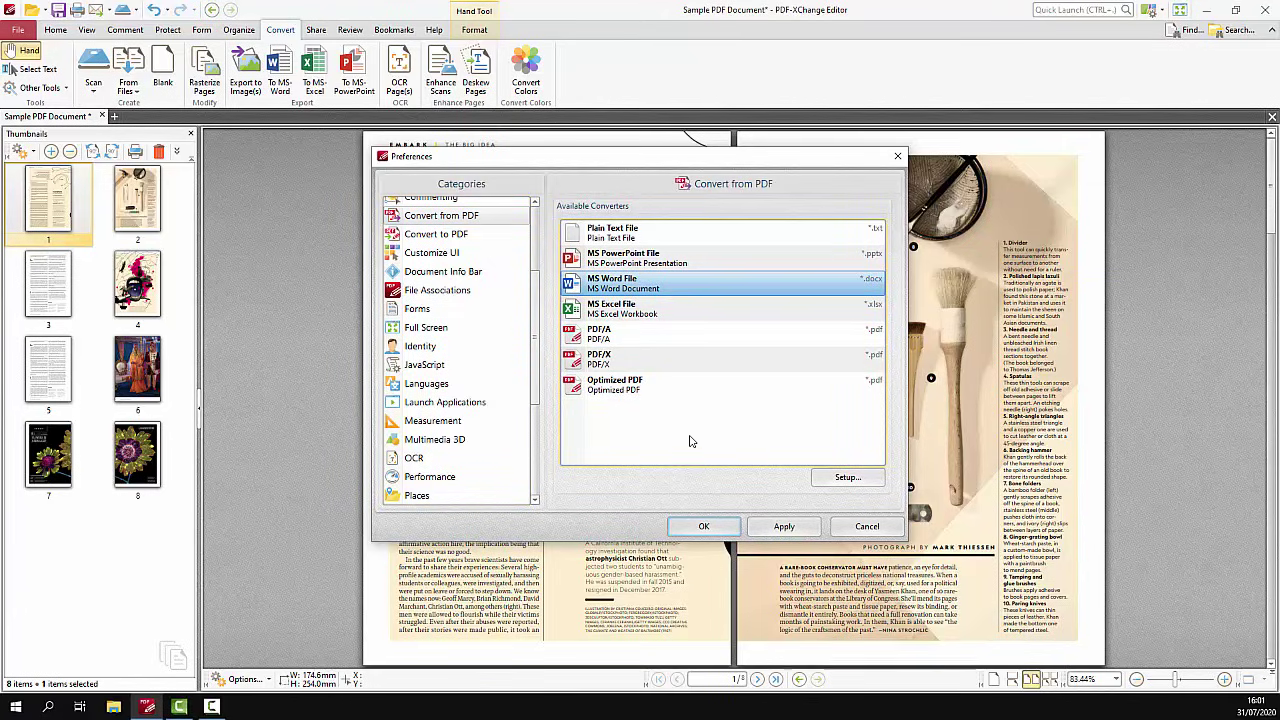
left_click(845, 479)
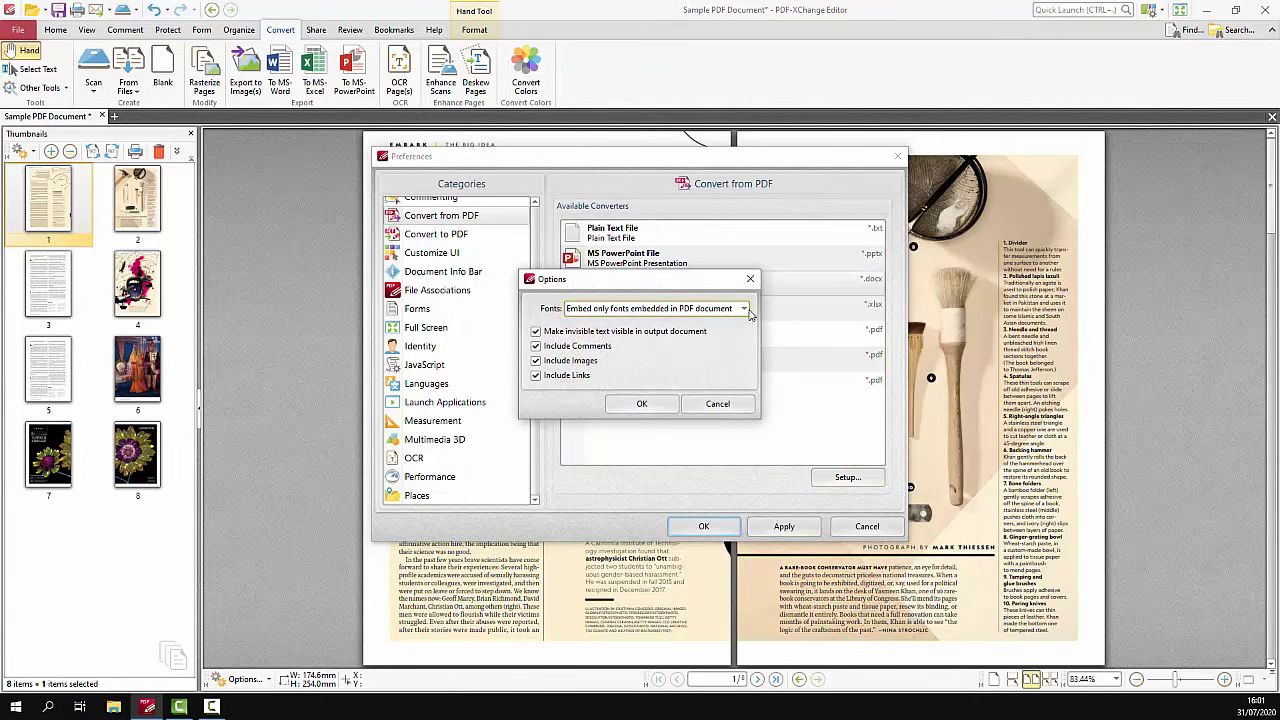
left_click(744, 309)
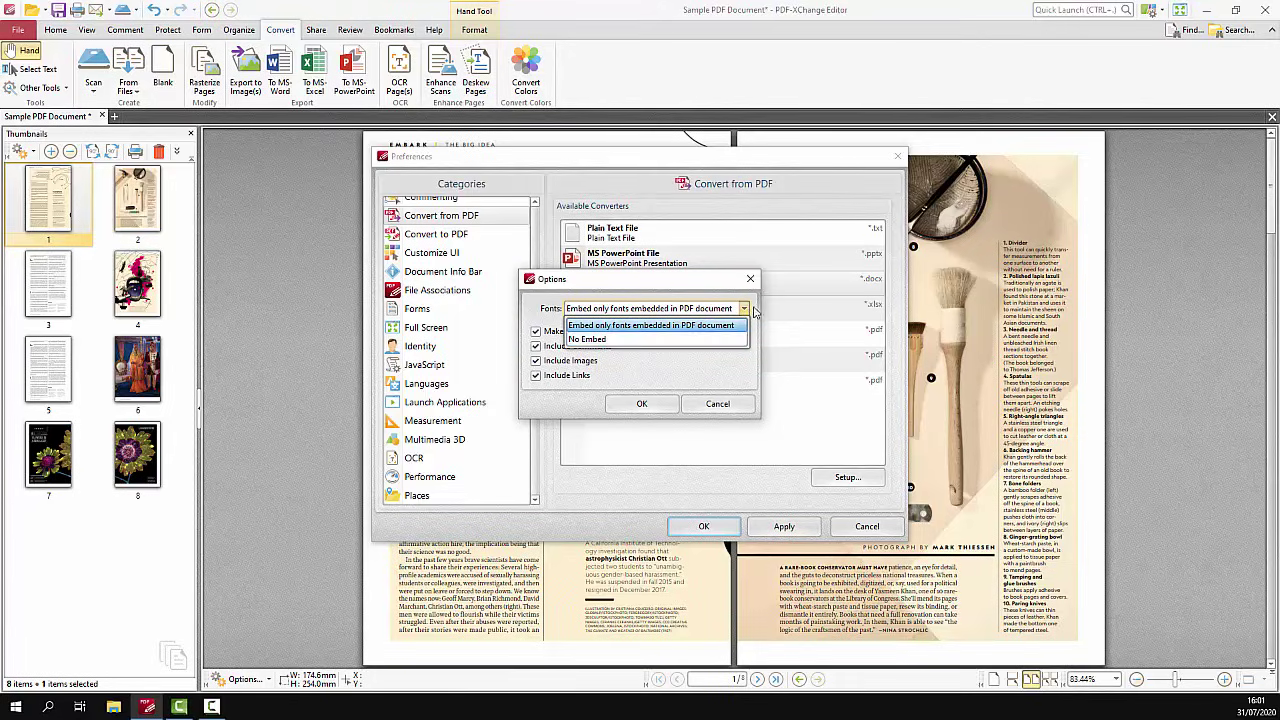
left_click(745, 310)
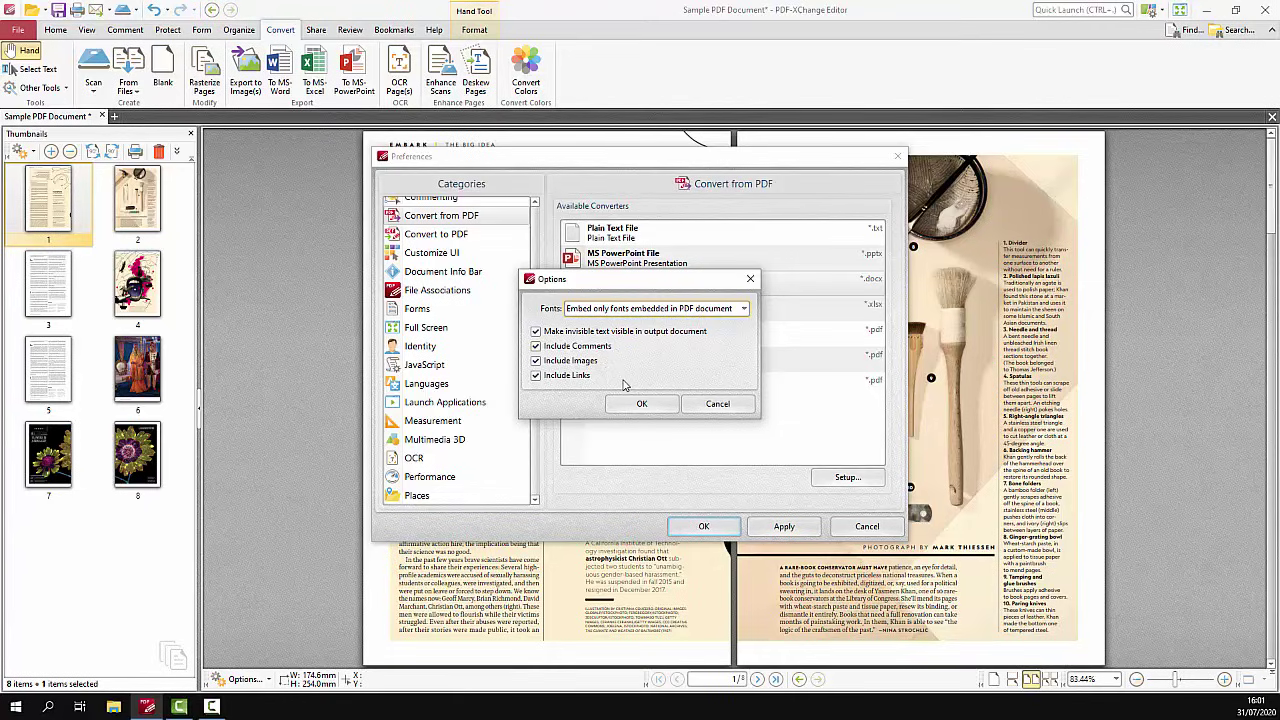
left_click(642, 403)
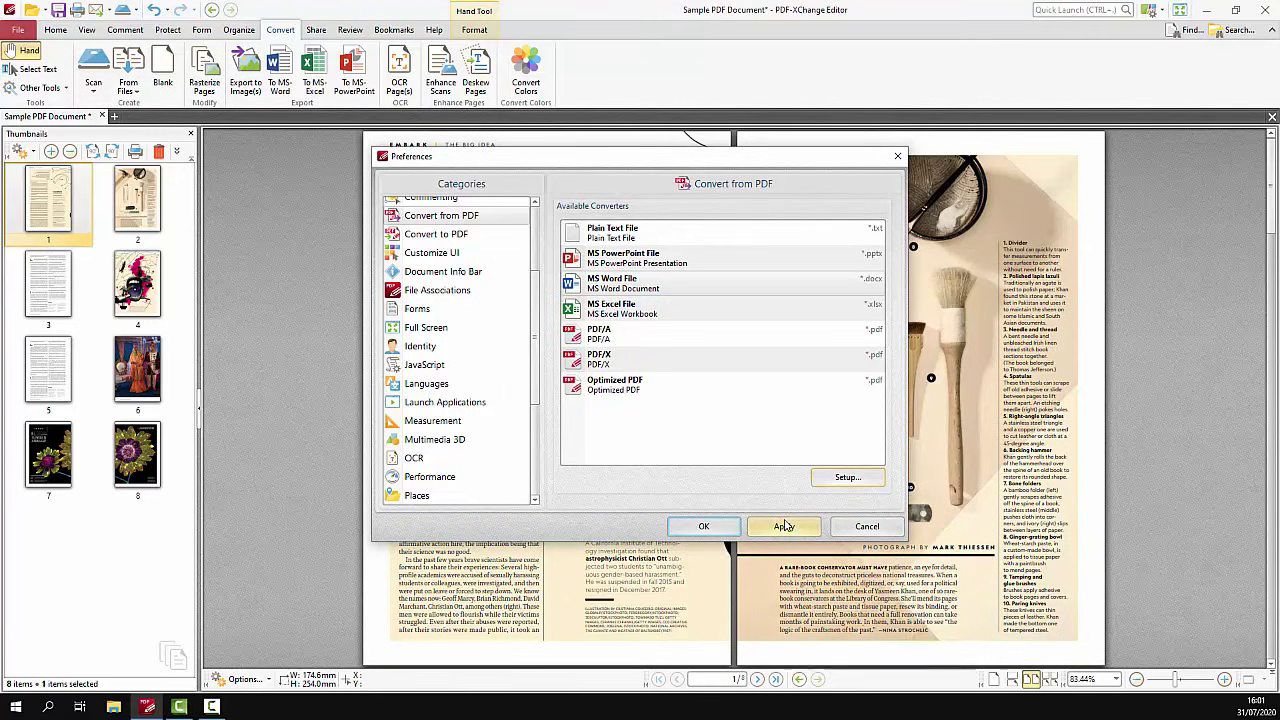
Step: Keep the preference changes and export the magazine PDF to Sample PDF Document.docx
left_click(703, 526)
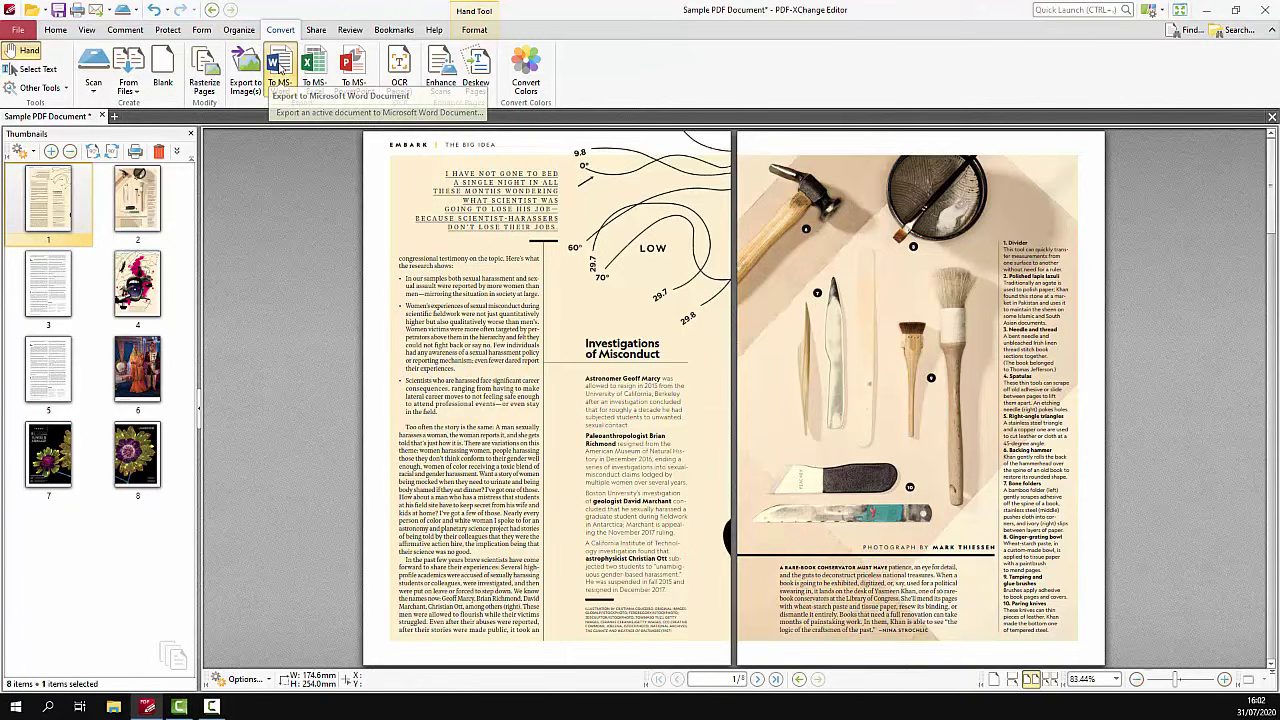
left_click(281, 68)
left_click(527, 337)
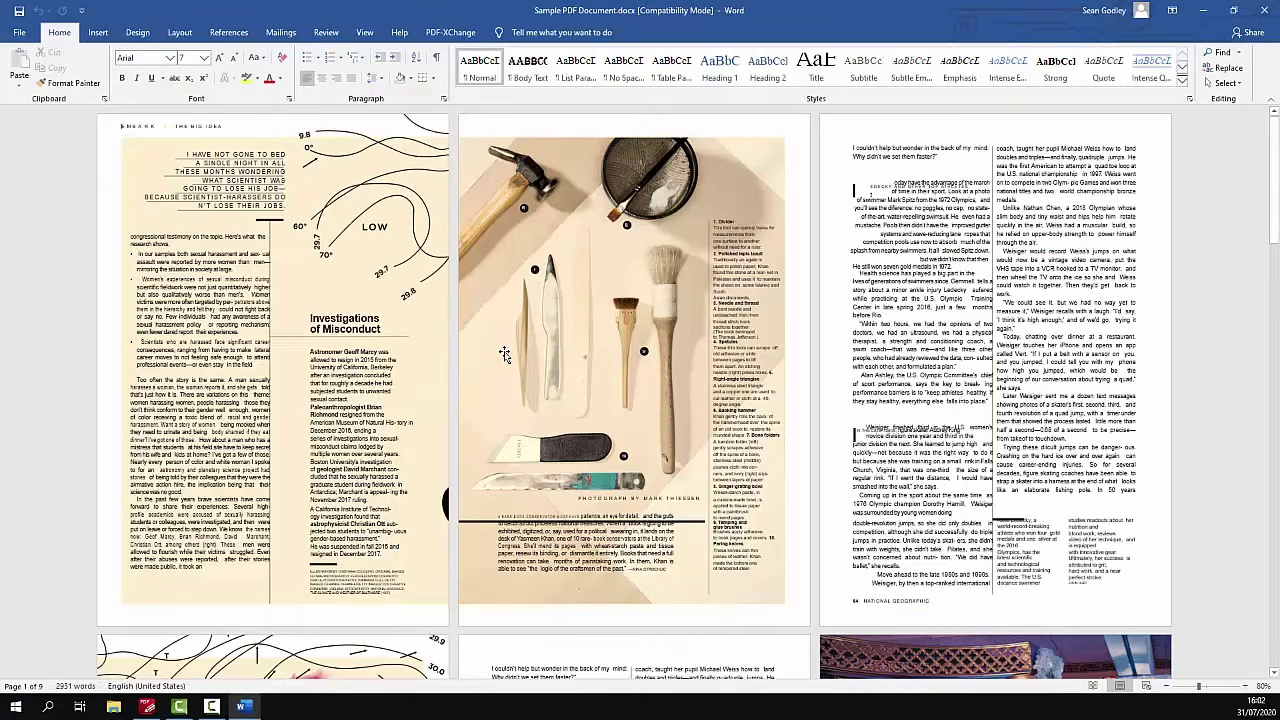
Step: Zoom out to view all nine converted pages, then close Word and return to PDF-XChange Editor
left_click_drag(1196, 687, 1181, 687)
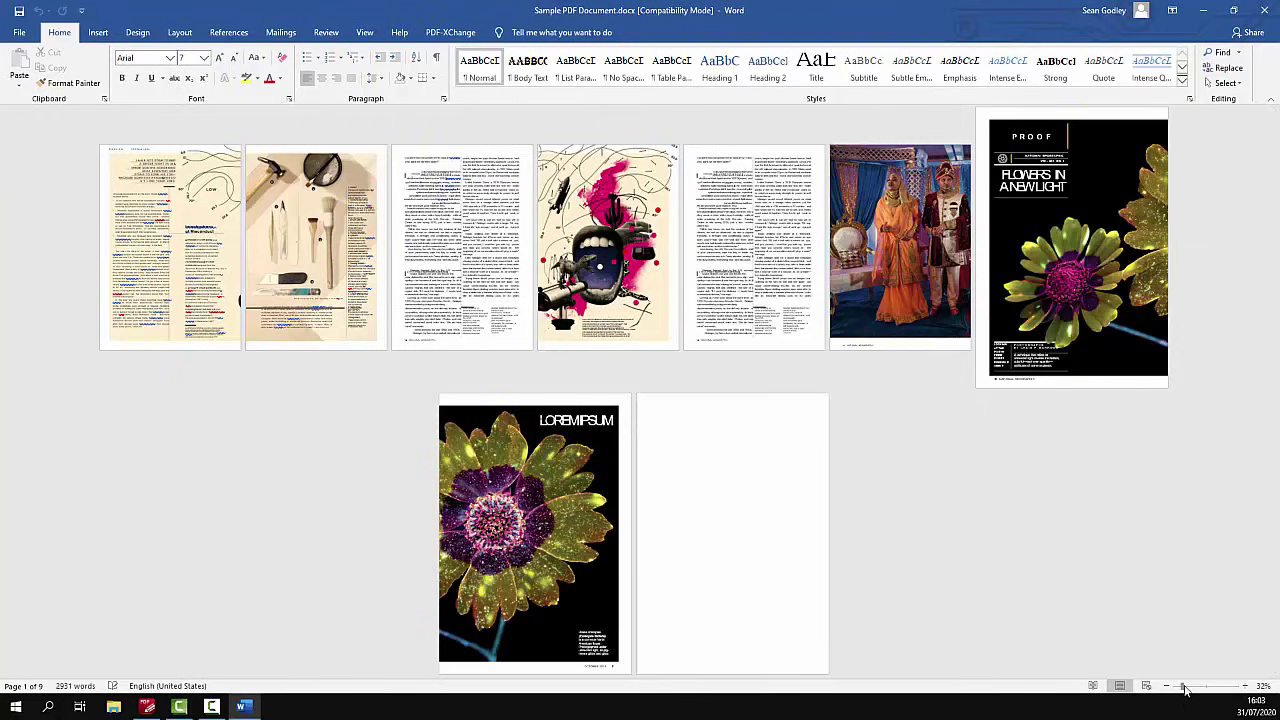
left_click_drag(1182, 687, 1178, 687)
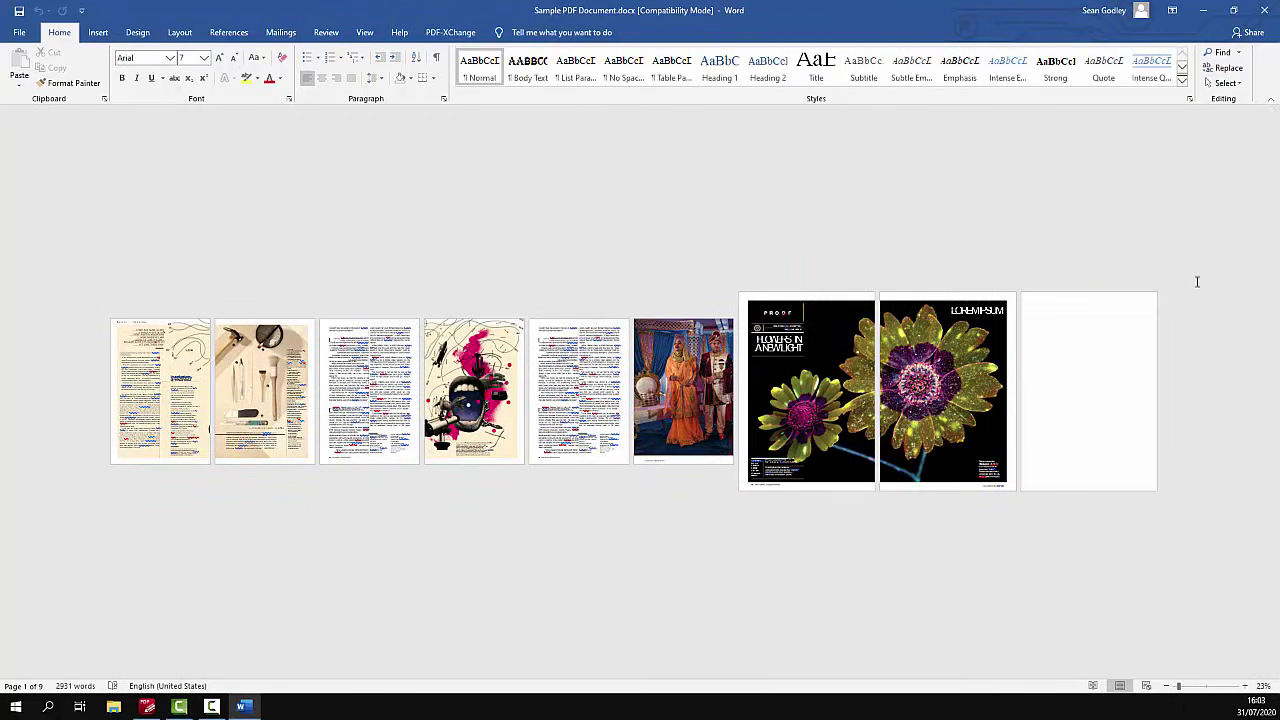
left_click(1264, 10)
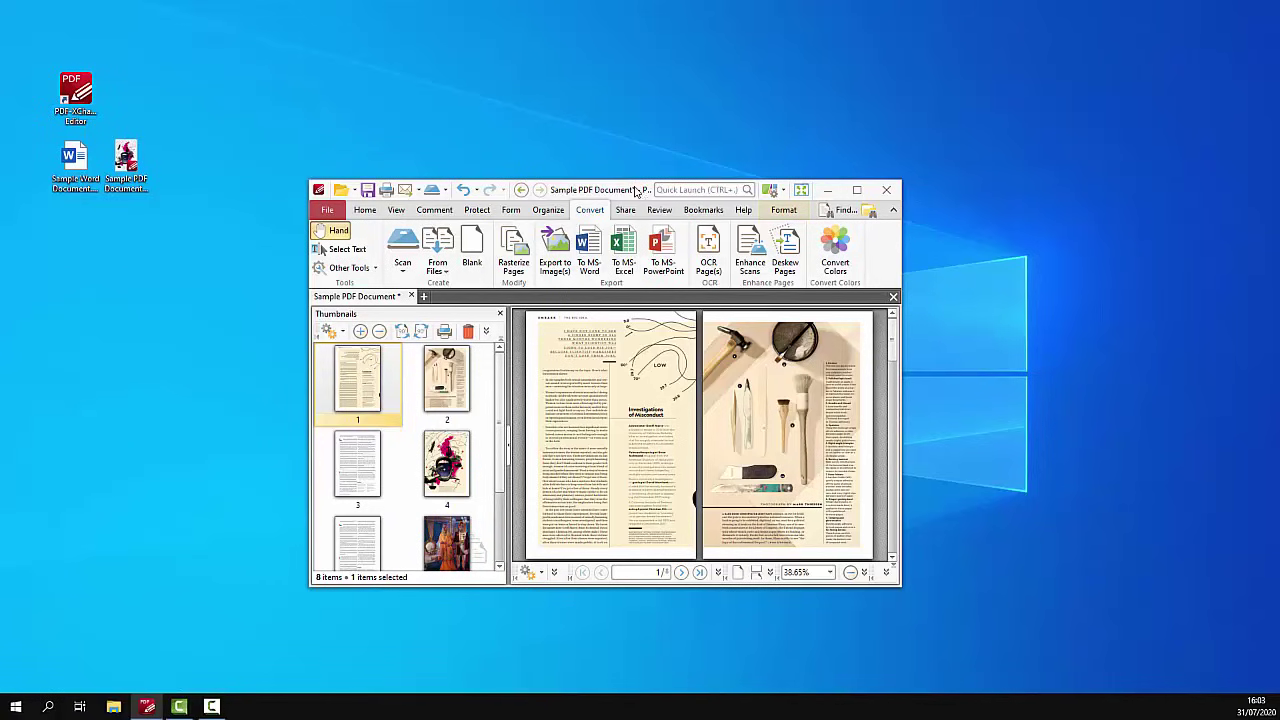
left_click_drag(636, 190, 571, 150)
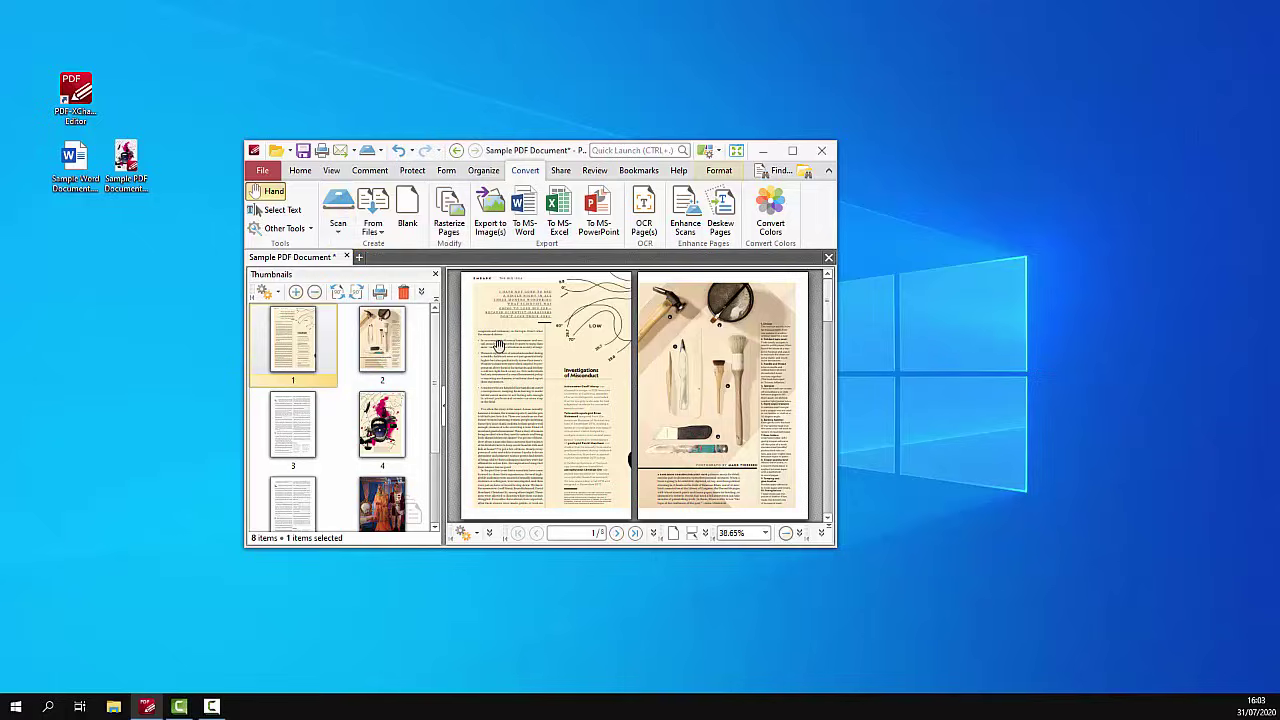
Step: Show the Convert to PDF preferences and select the MS Word File converter
left_click(263, 171)
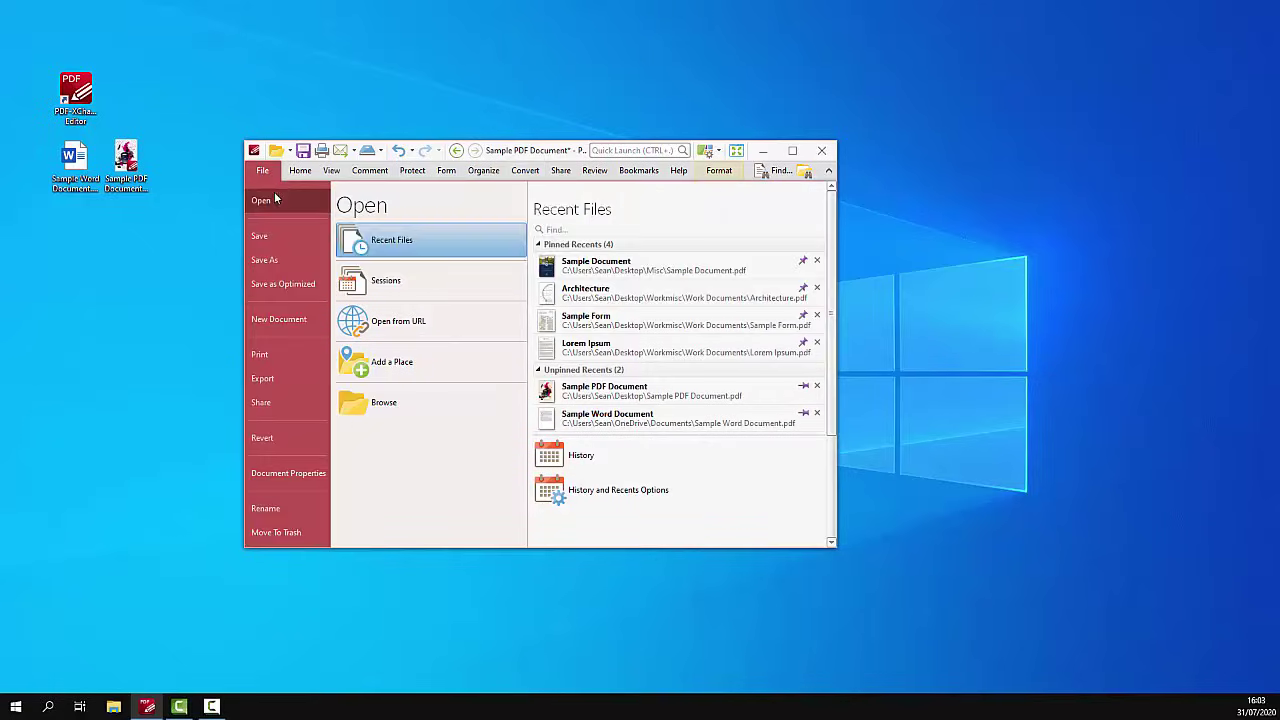
scroll(276, 200, "down", 2)
scroll(276, 205, "down", 1)
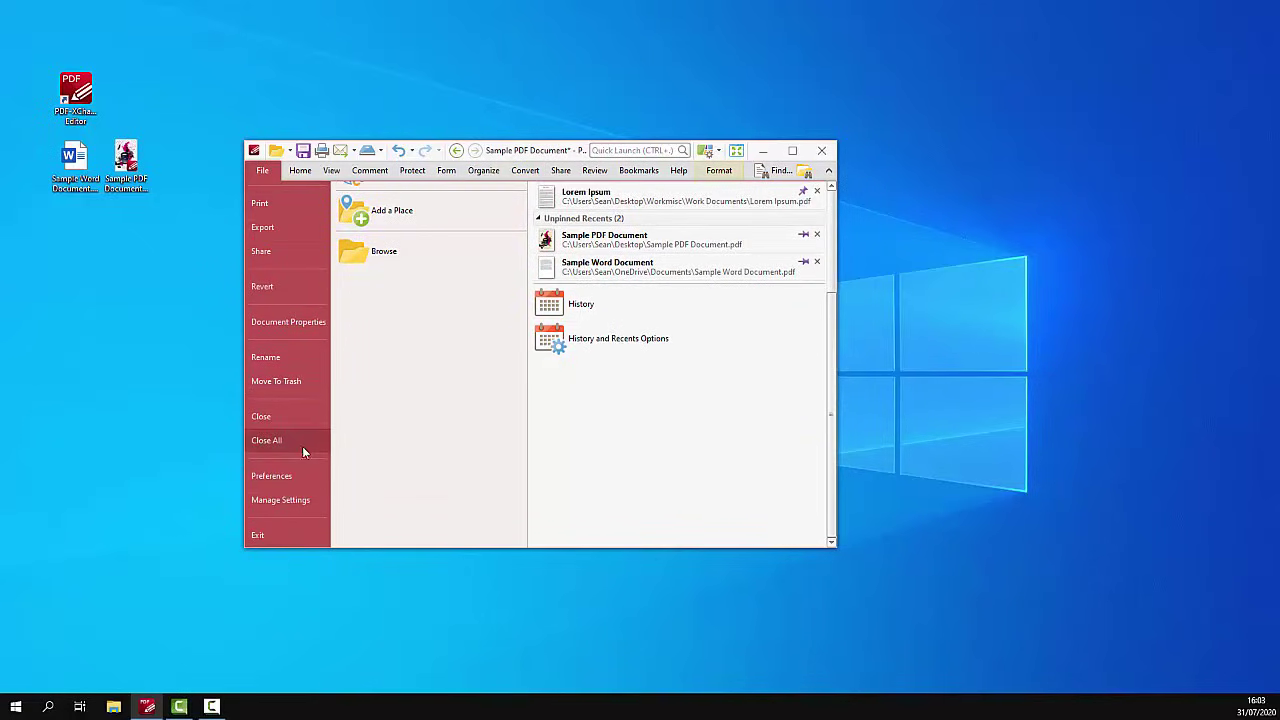
left_click(309, 470)
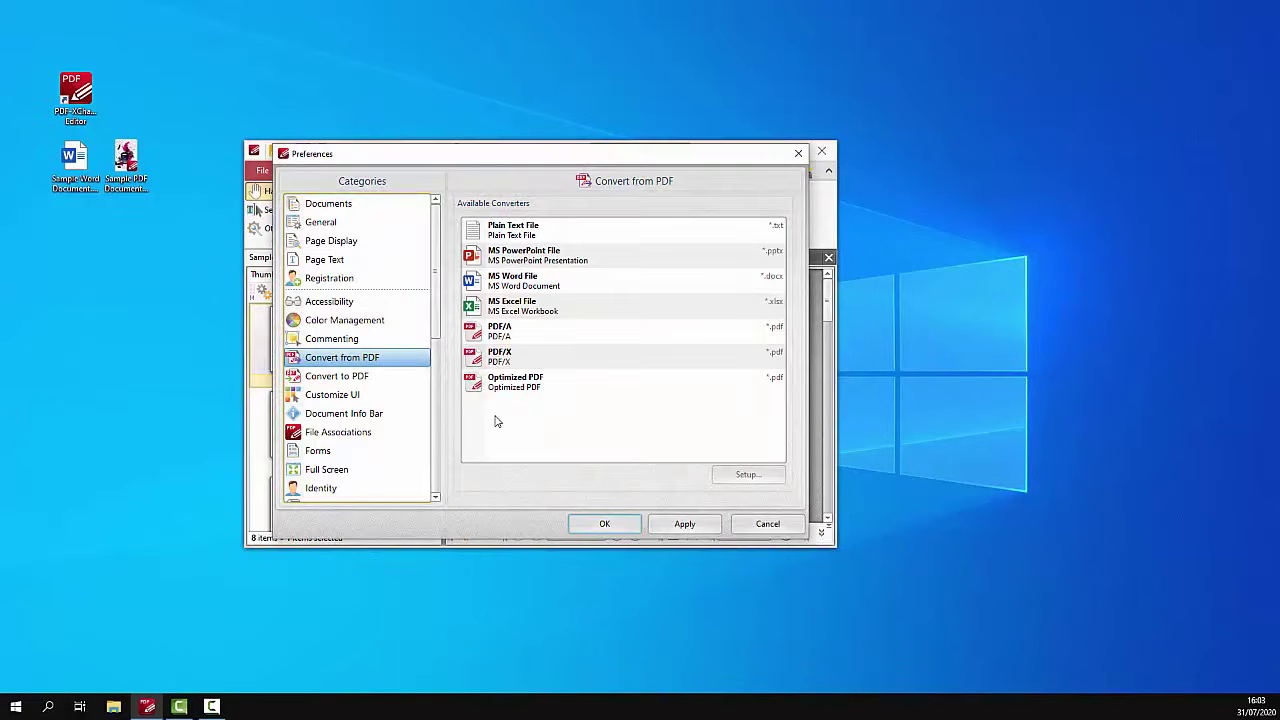
left_click(370, 377)
scroll(606, 346, "down", 2)
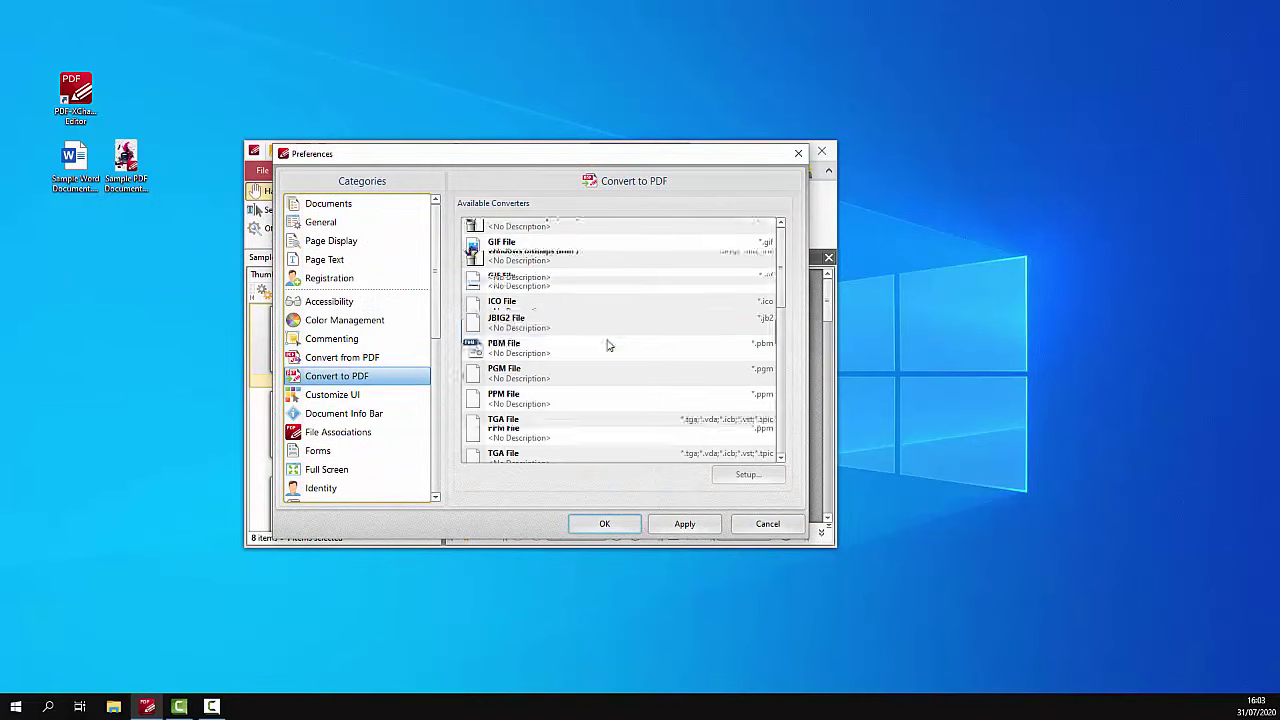
scroll(607, 345, "down", 3)
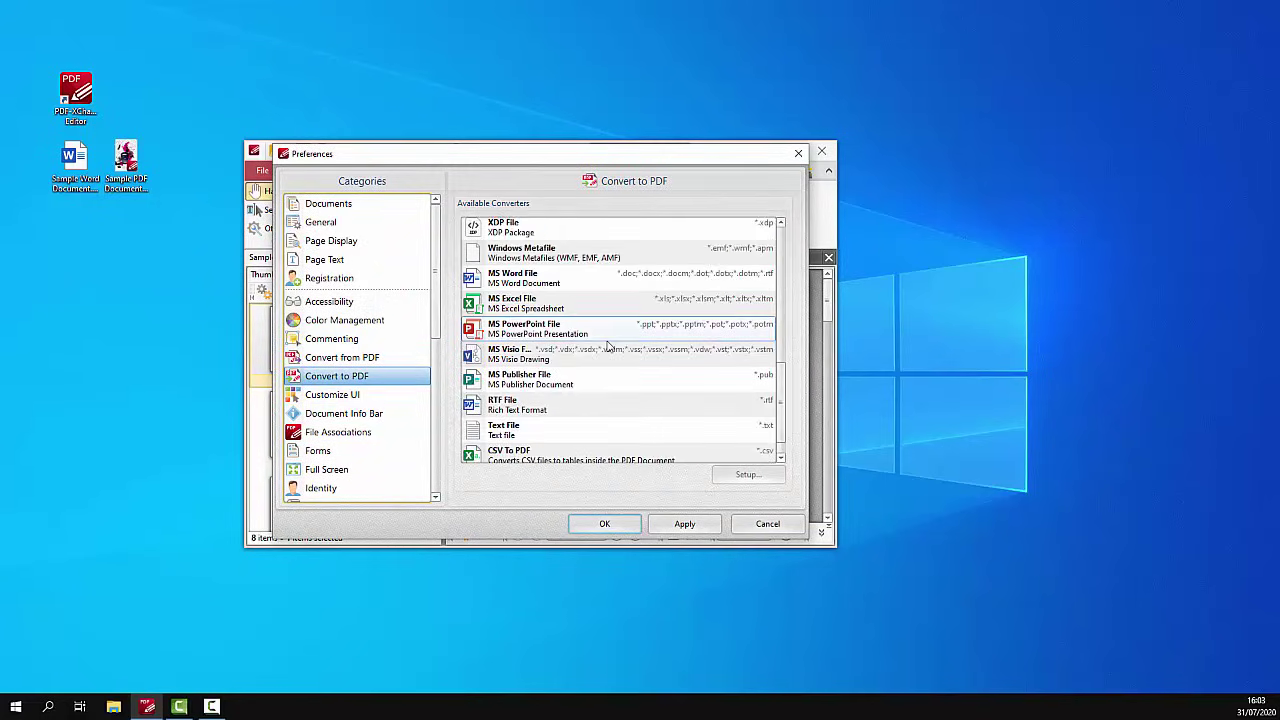
left_click(590, 280)
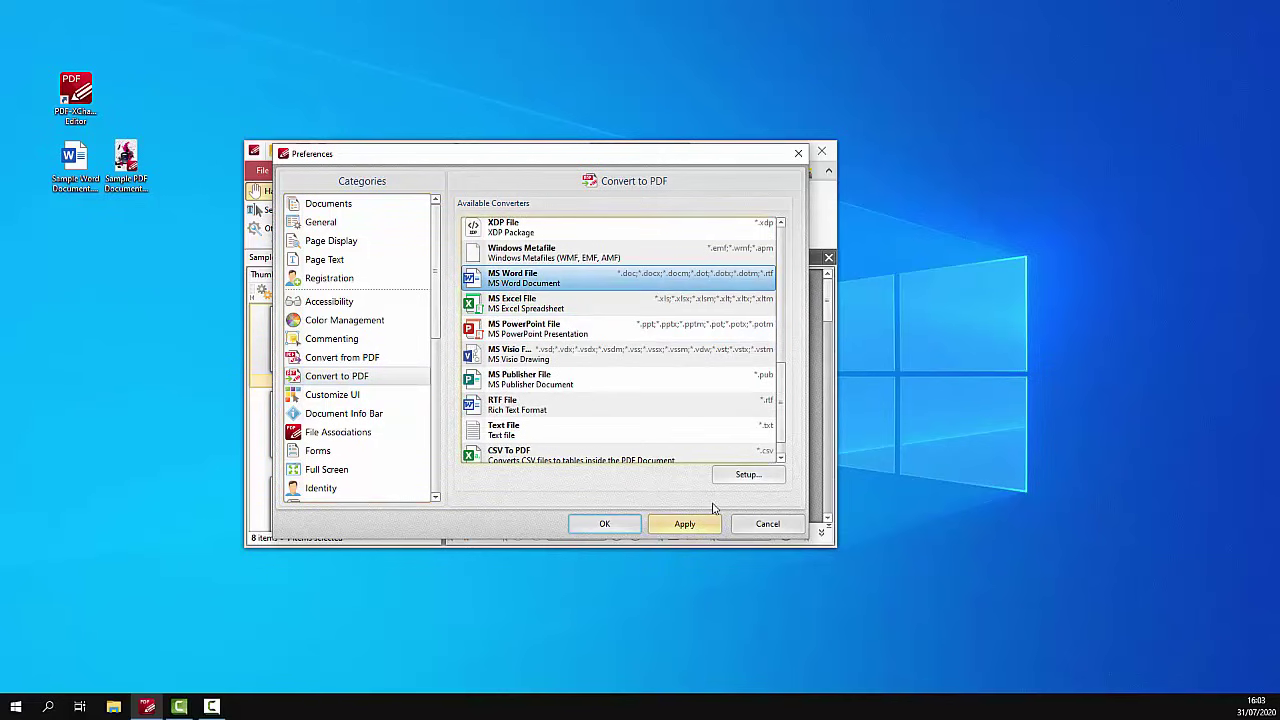
Step: Review the Word converter's Update fields option, keeping Value from MS Word, and close preferences
left_click(743, 476)
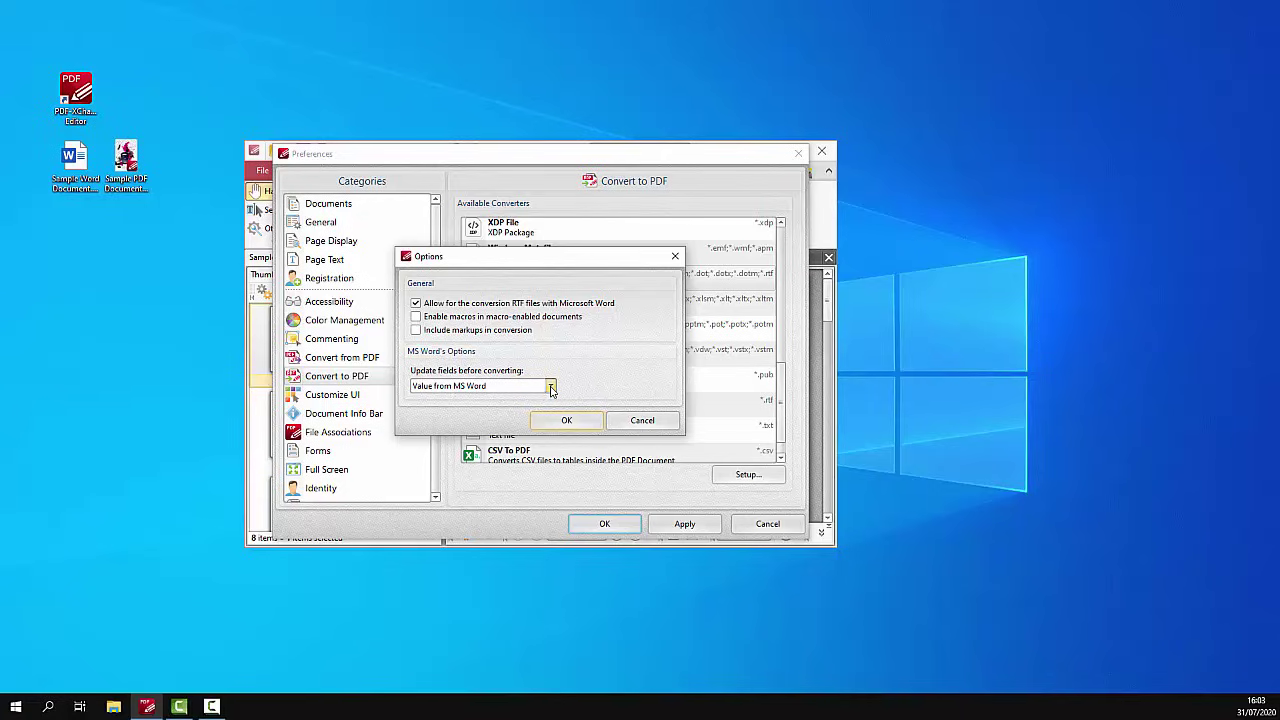
left_click(549, 388)
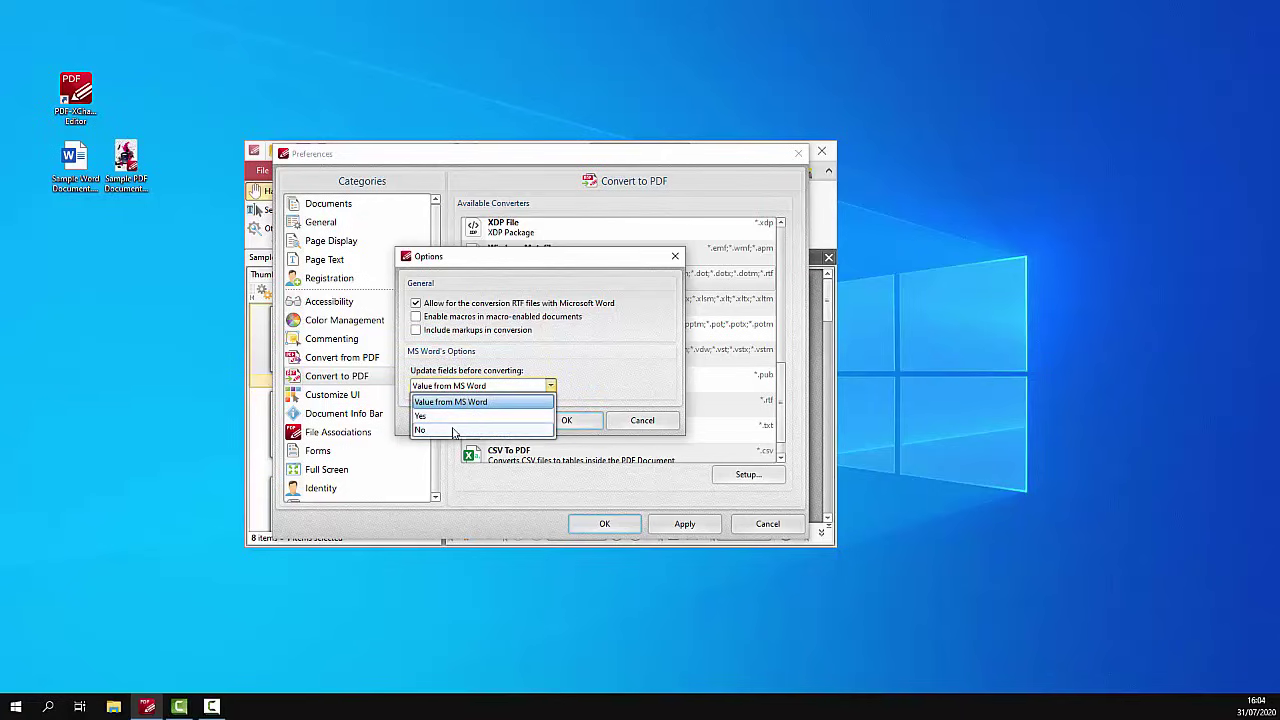
left_click(638, 390)
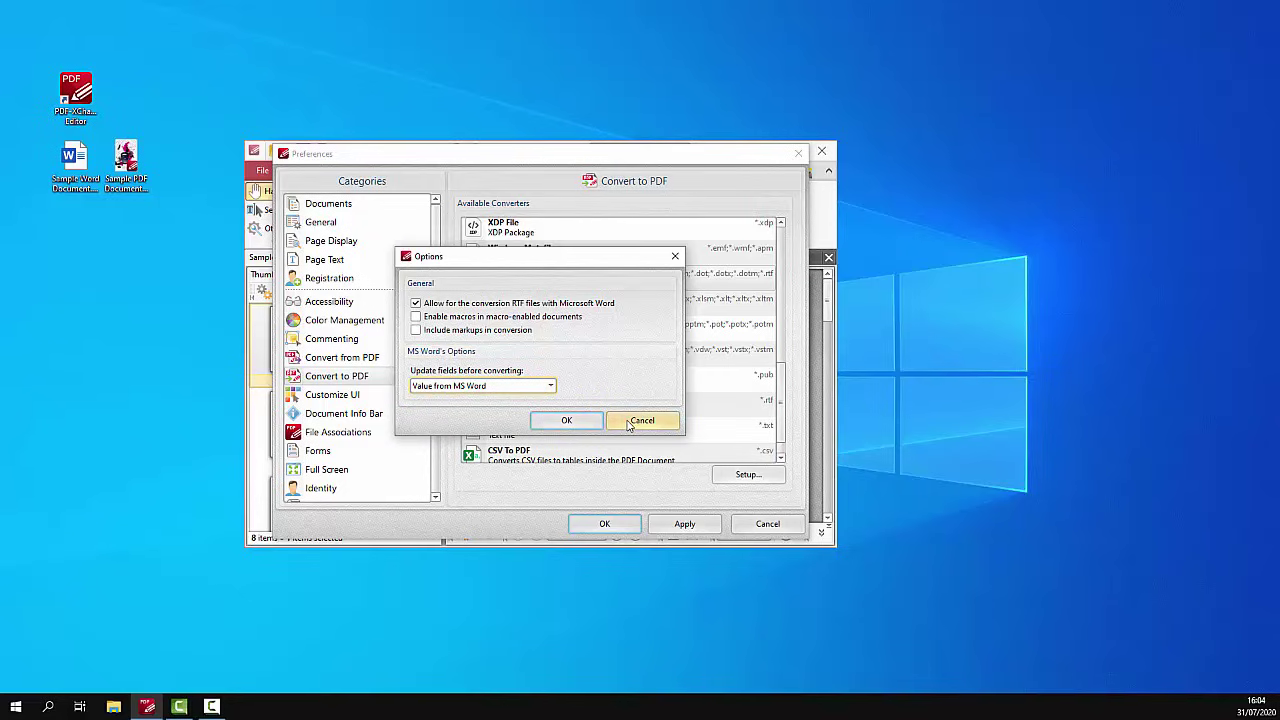
left_click(640, 421)
left_click(676, 530)
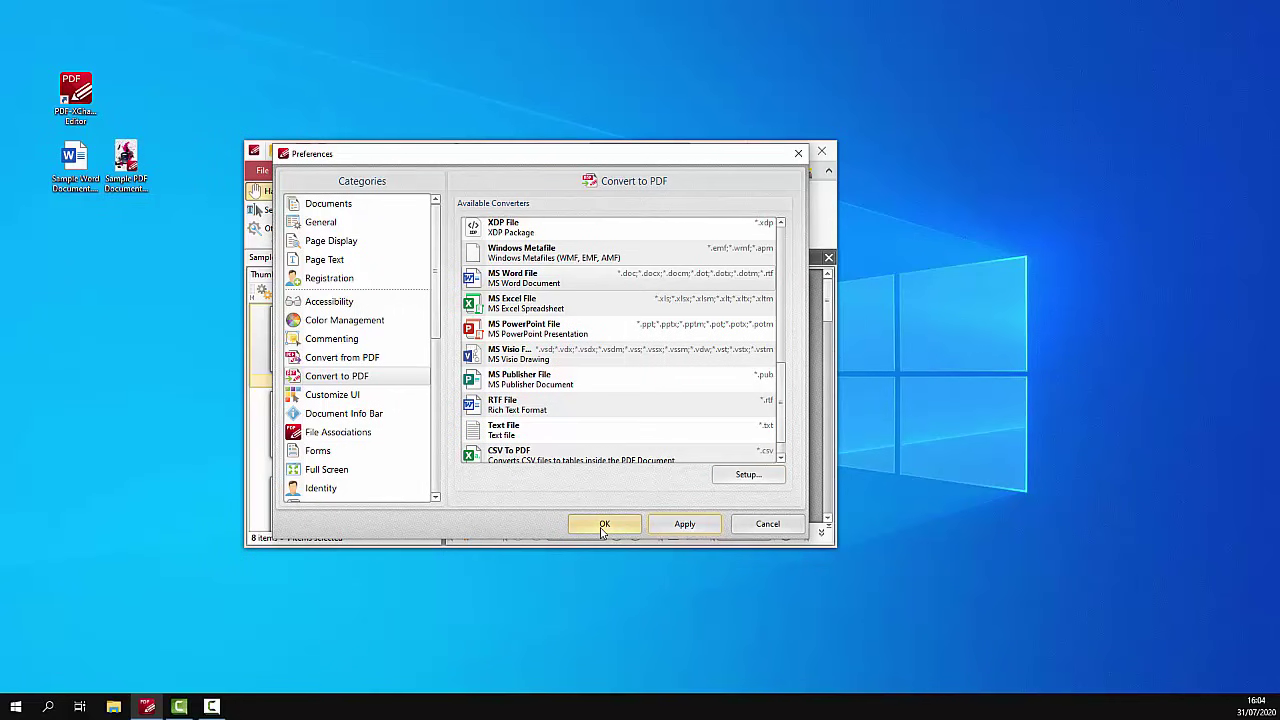
left_click(603, 527)
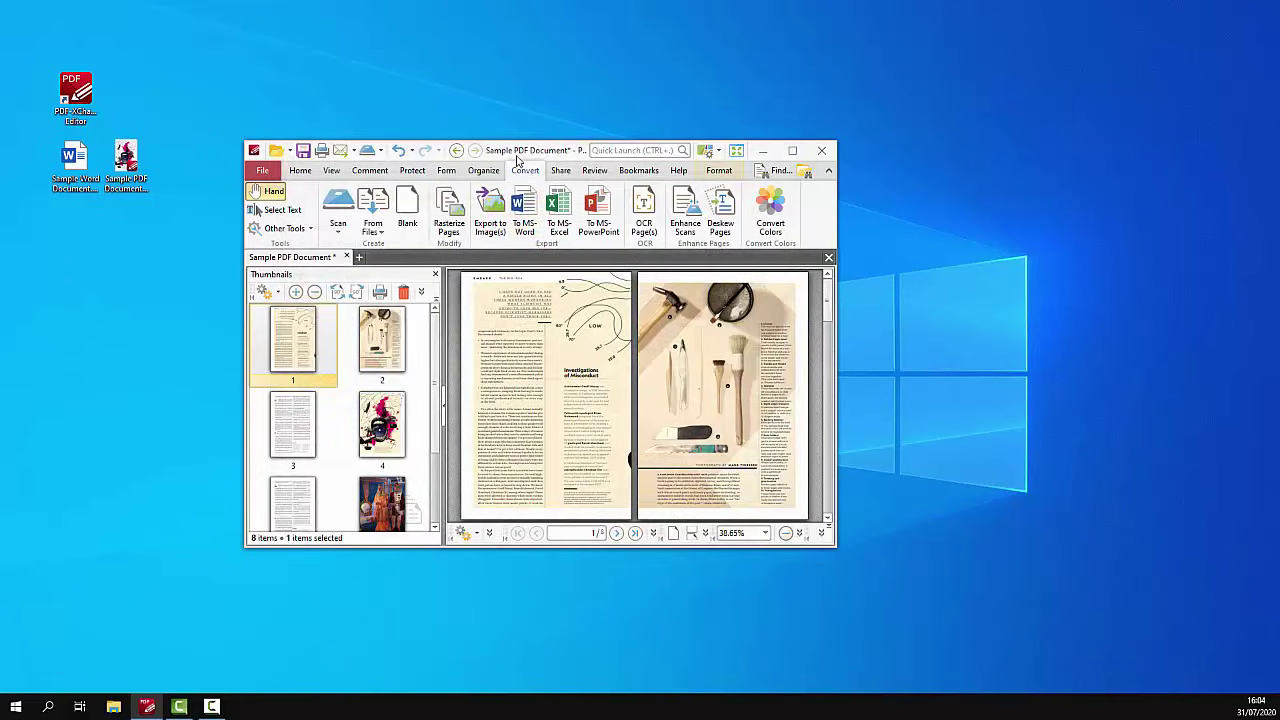
Step: Close PDF-XChange Editor without saving changes to the magazine PDF
left_click_drag(520, 153, 523, 211)
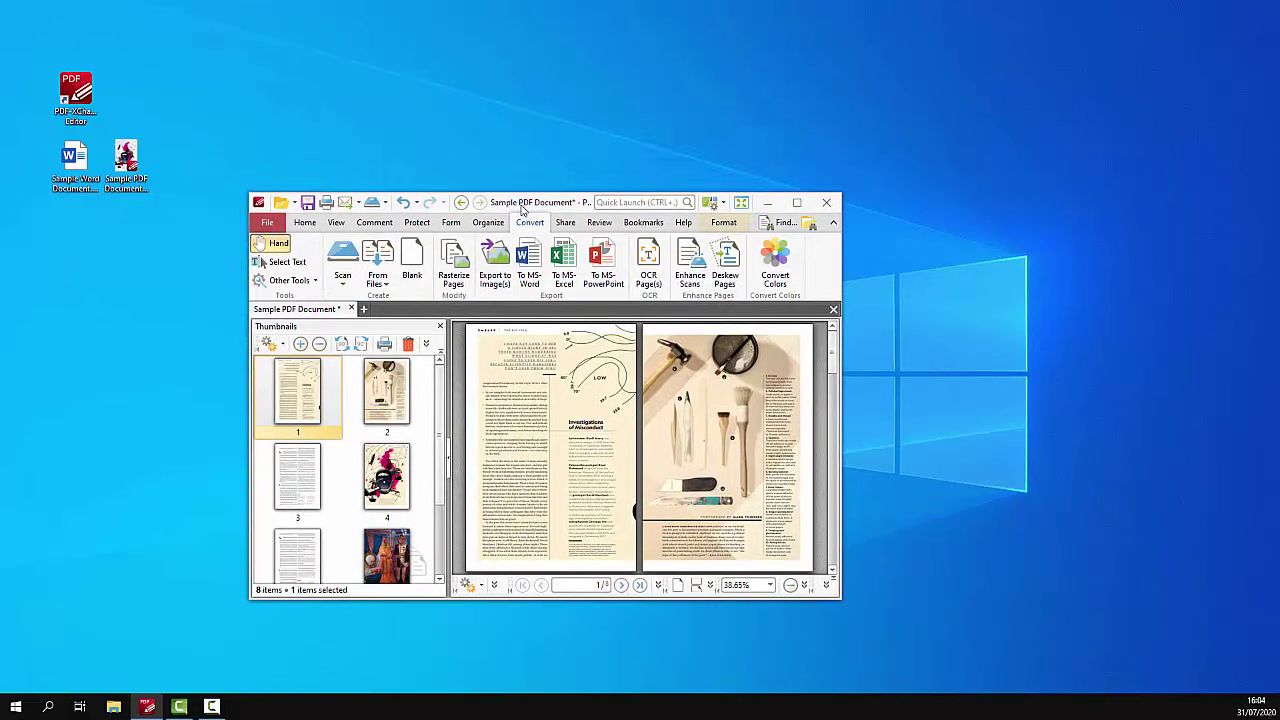
left_click(826, 204)
left_click(470, 423)
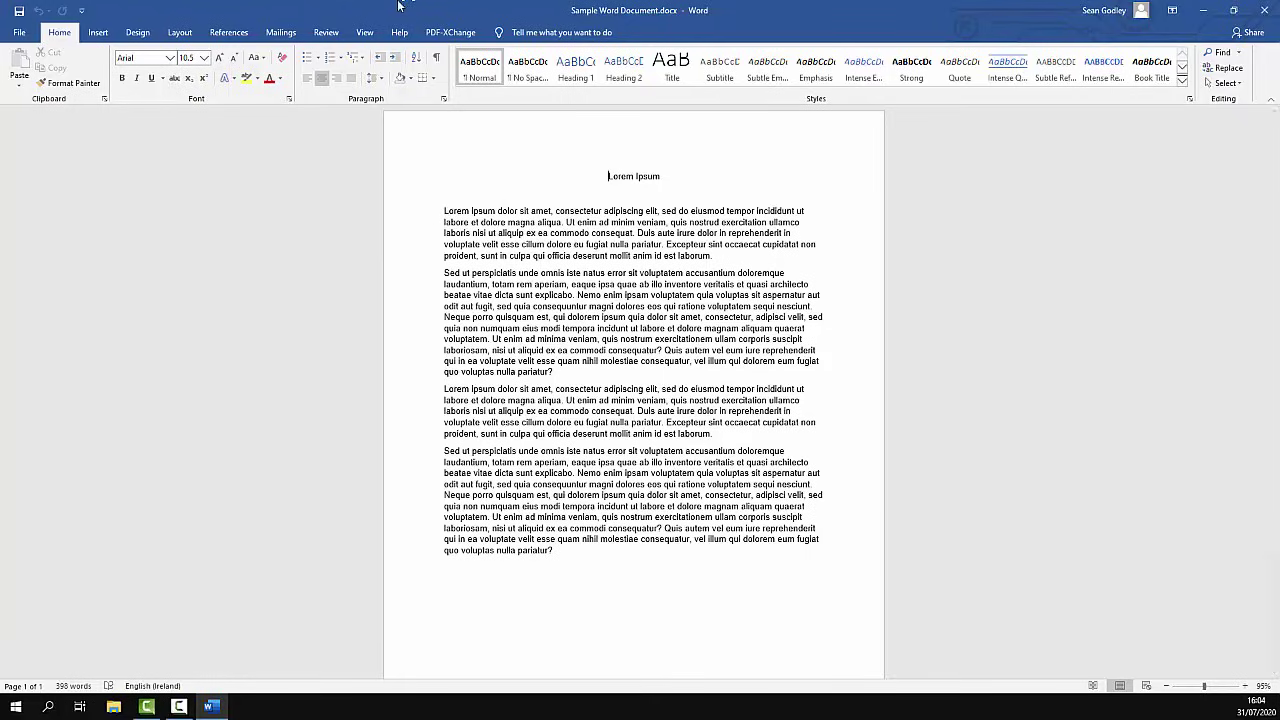
Step: Convert the Lorem Ipsum document to PDF, overwriting the existing Sample Word Document.pdf
left_click(450, 32)
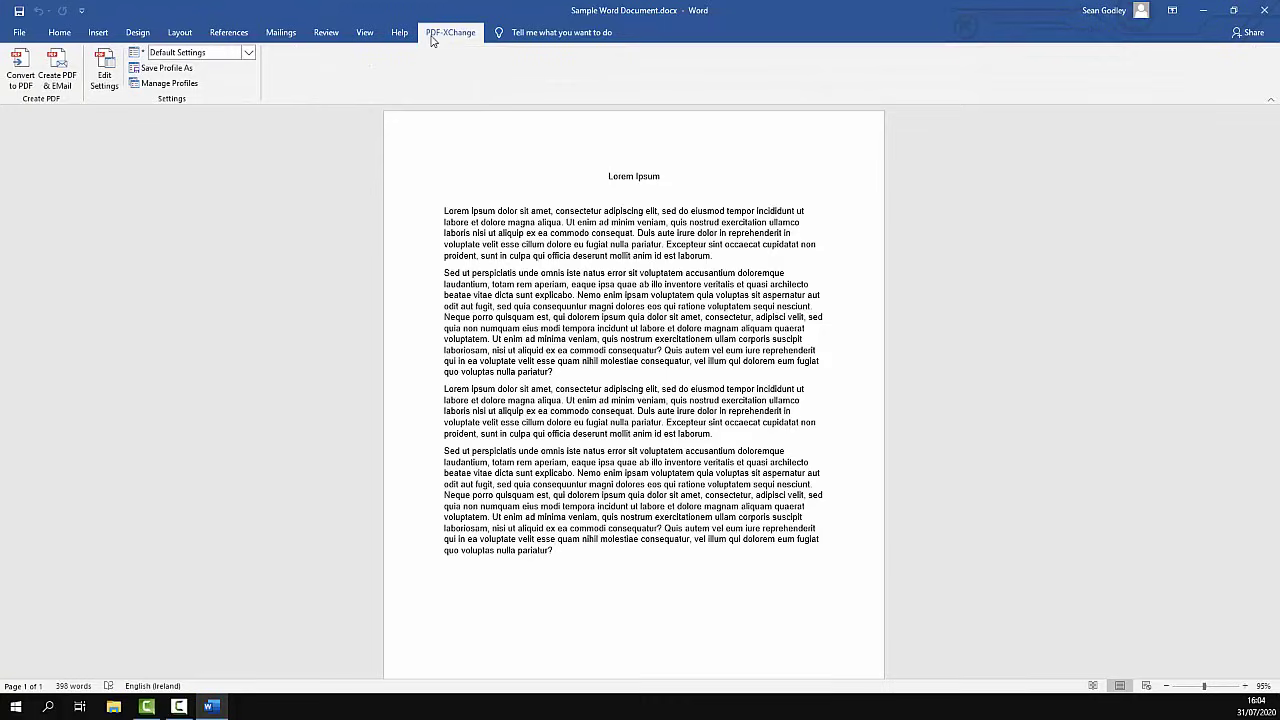
left_click(21, 78)
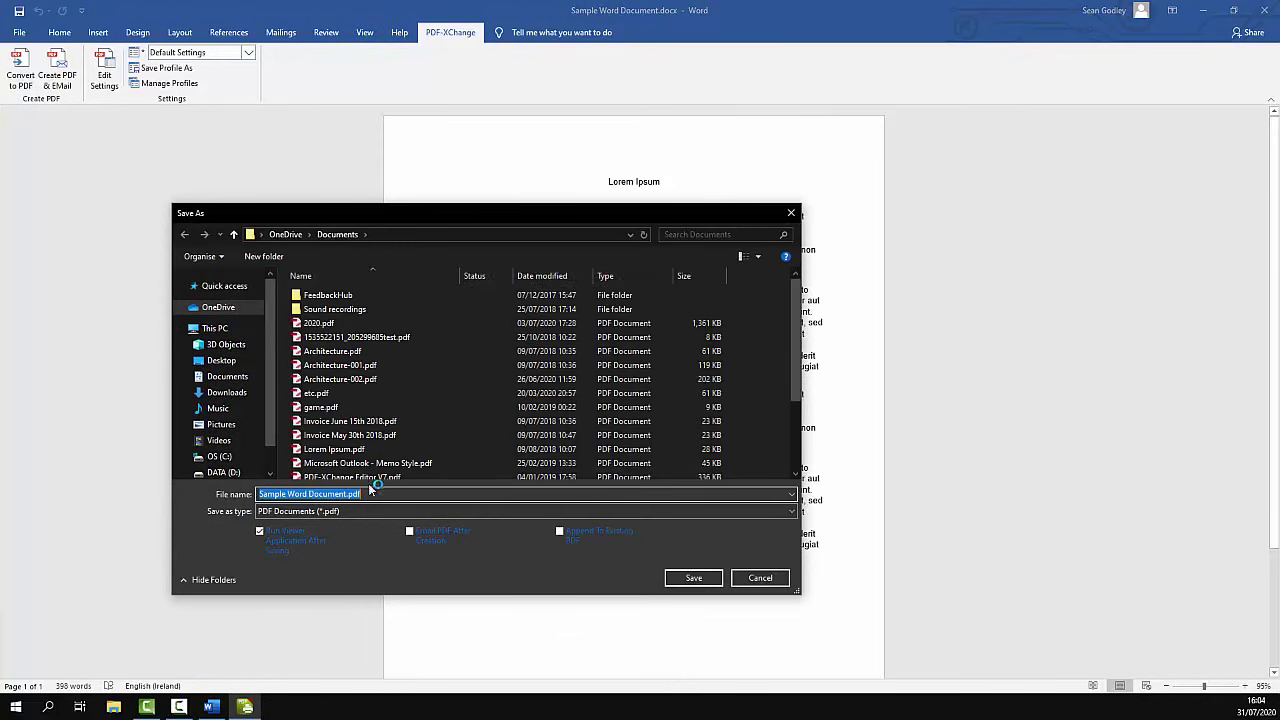
left_click(688, 580)
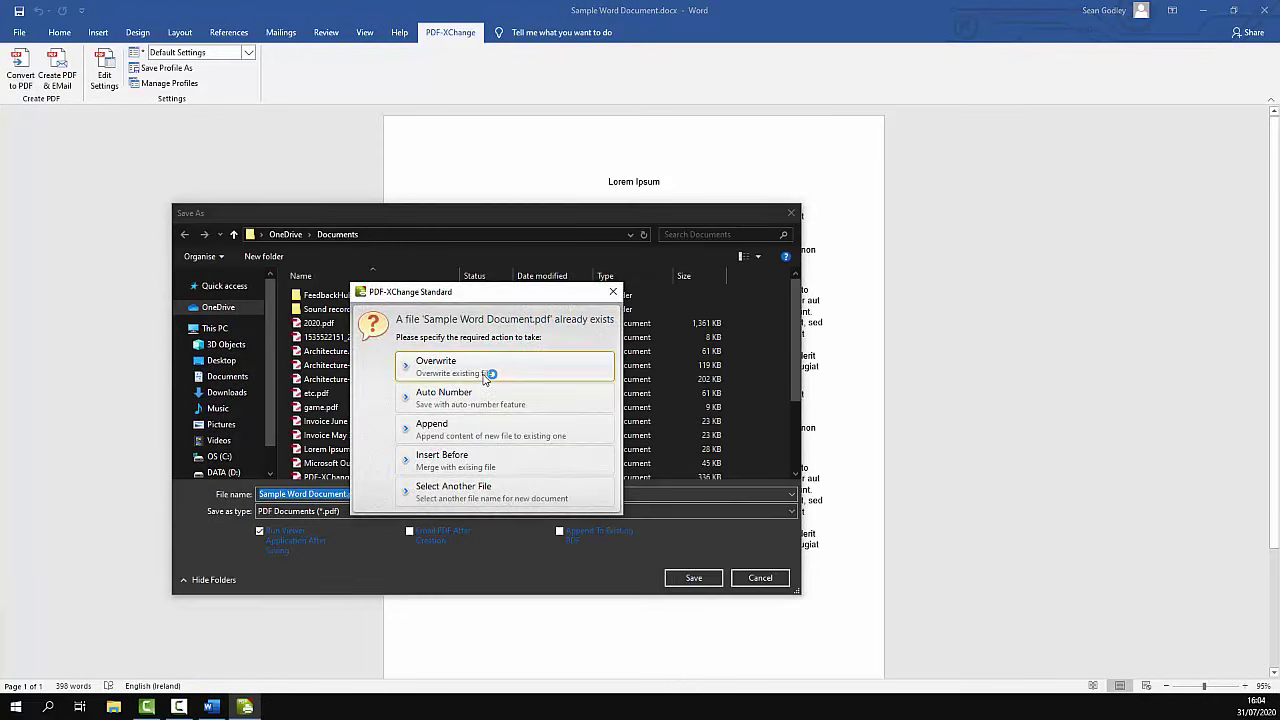
left_click(488, 368)
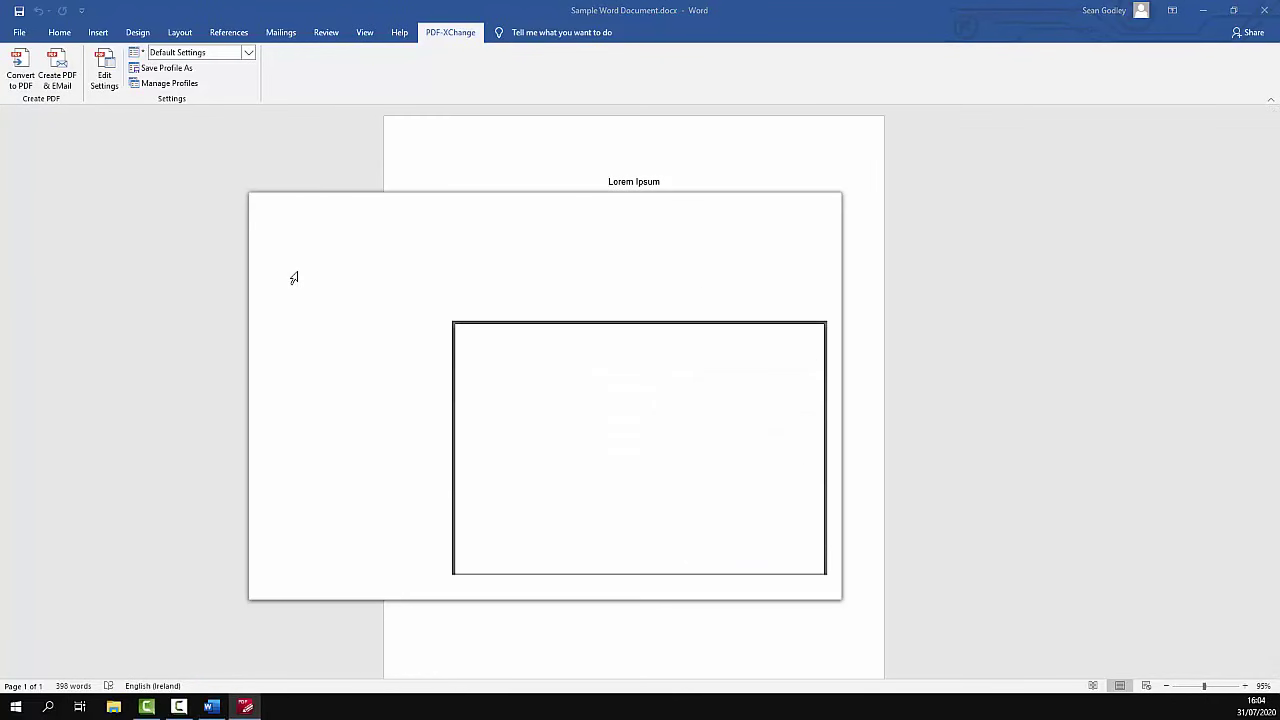
Step: Hide the page thumbnails and start editing the first paragraph's text
left_click(440, 326)
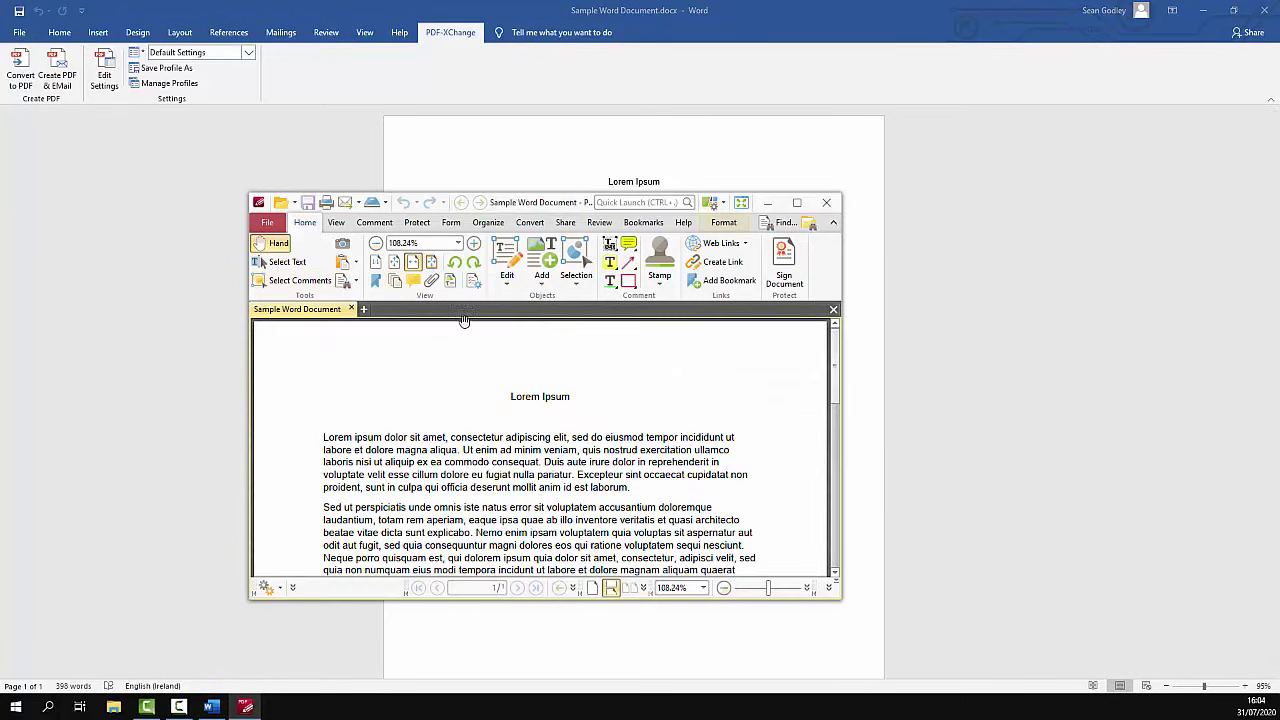
left_click(507, 265)
left_click(643, 489)
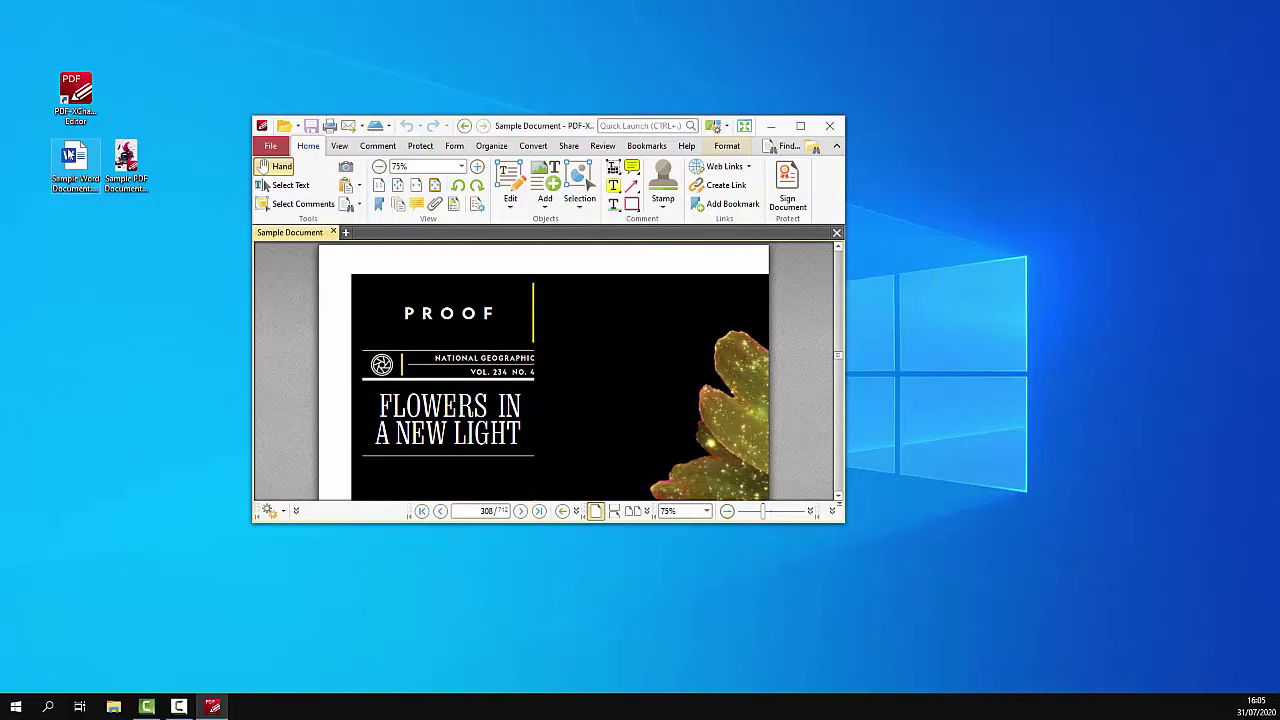
Step: Open Sample Word Document.docx in PDF-XChange Editor and add 'test' after the first paragraph
left_click_drag(75, 160, 320, 357)
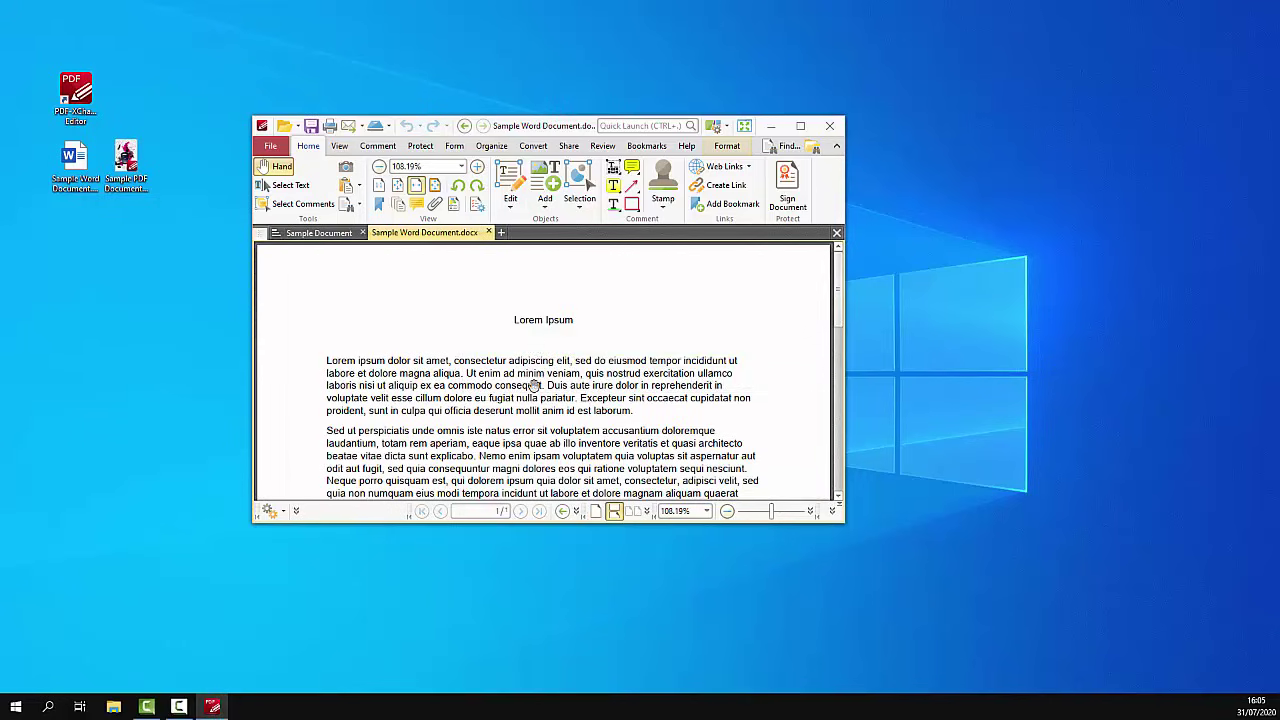
double_click(660, 411)
type("test")
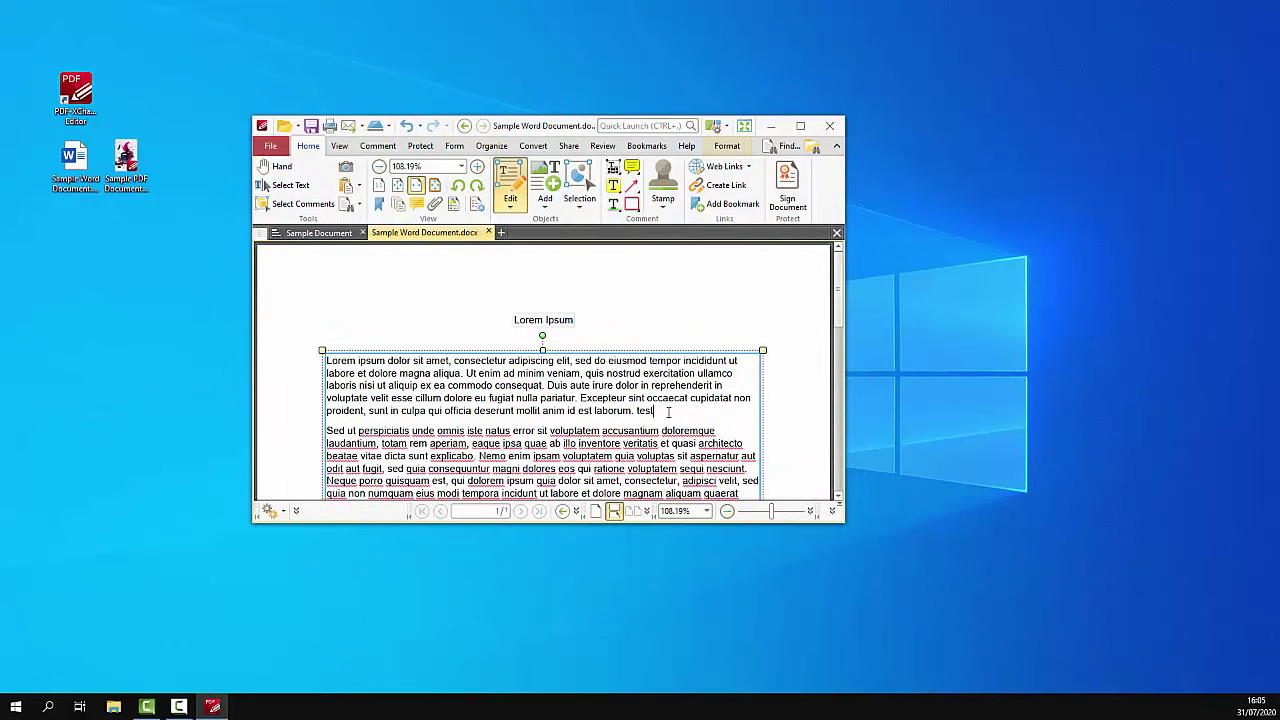